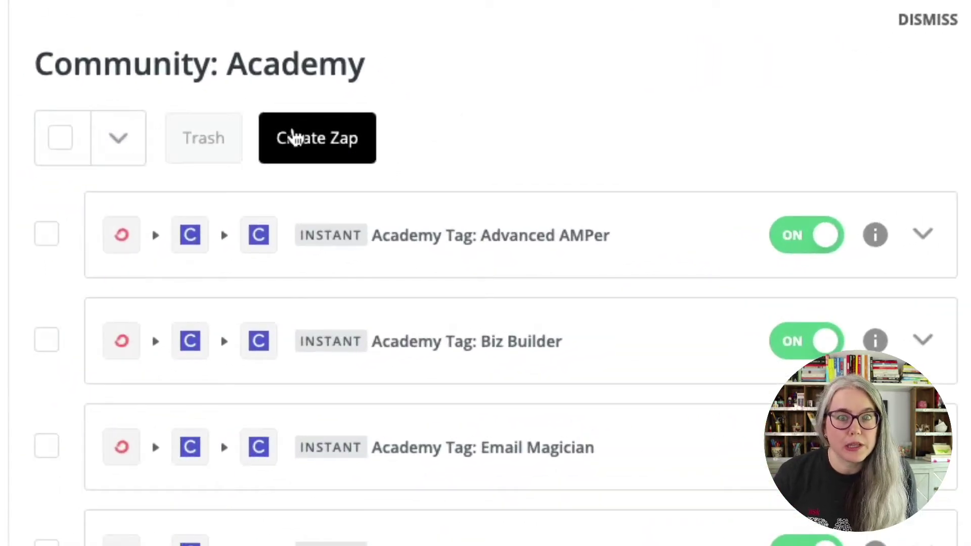
Step: Create a new Zap in the Community: Academy folder and name it "Slack Notification with New Academy Circle Member"
left_click(295, 138)
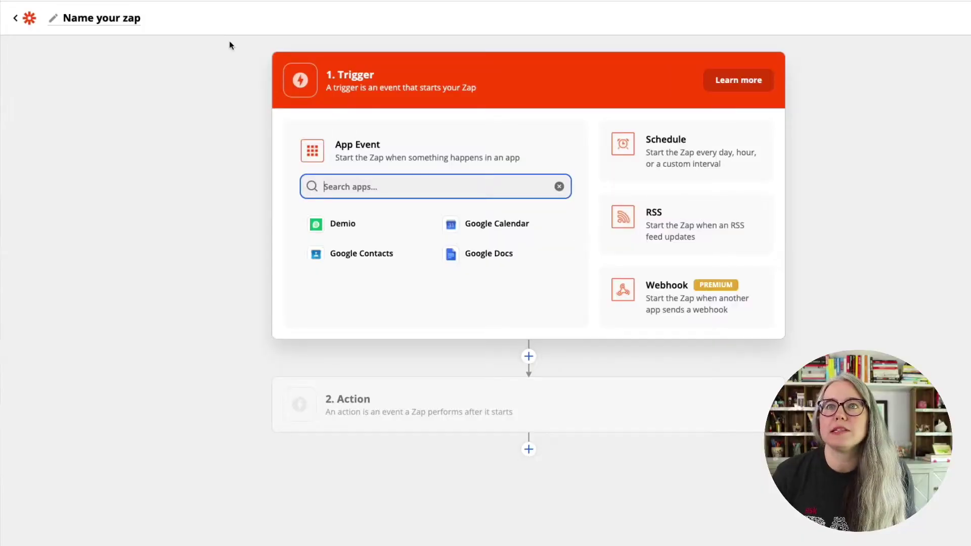
left_click(141, 19)
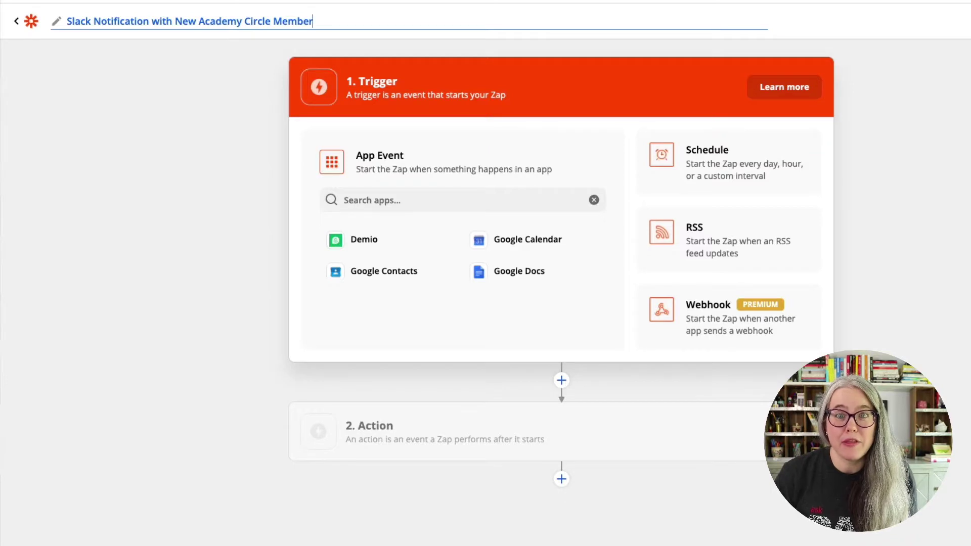
Step: Set Circle as the trigger app with New Member Added as the trigger event
left_click(388, 199)
type("Circle")
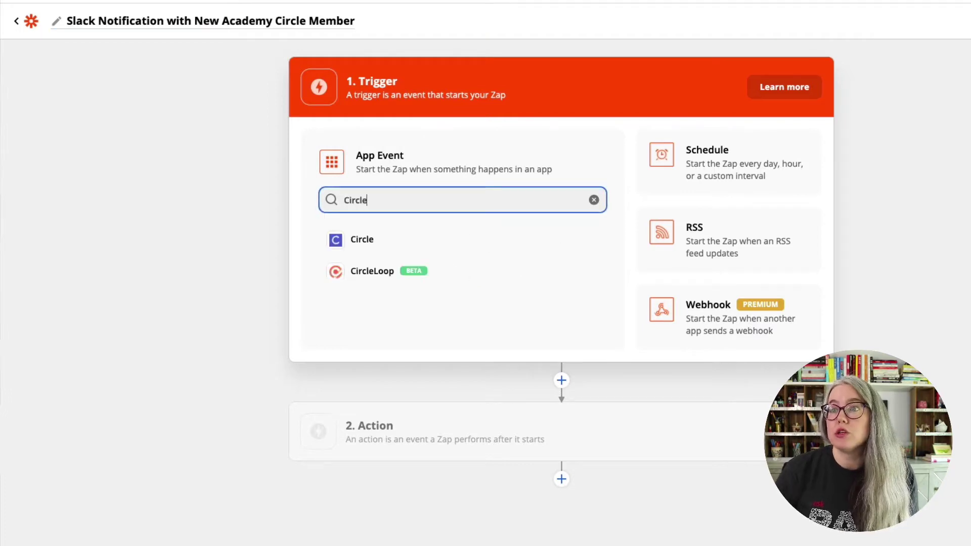
left_click(368, 240)
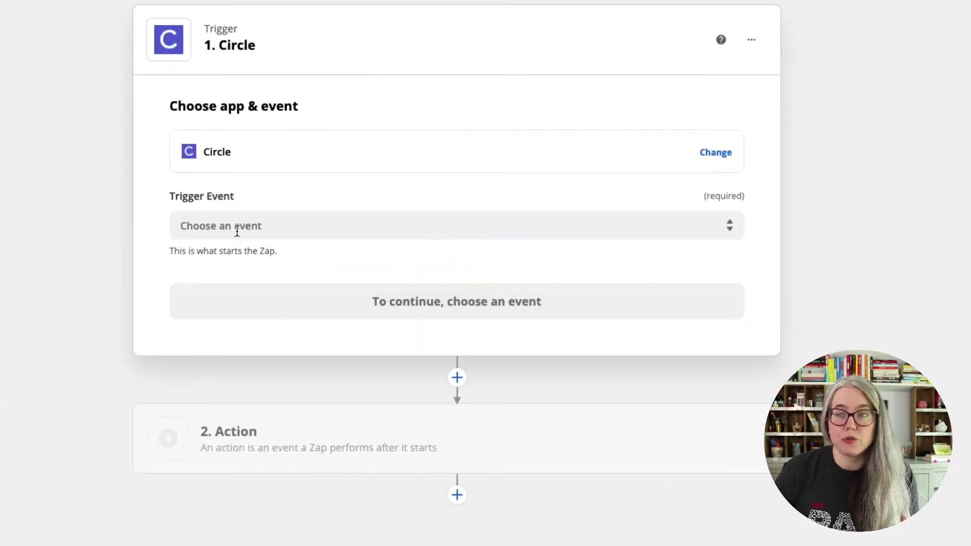
left_click(237, 231)
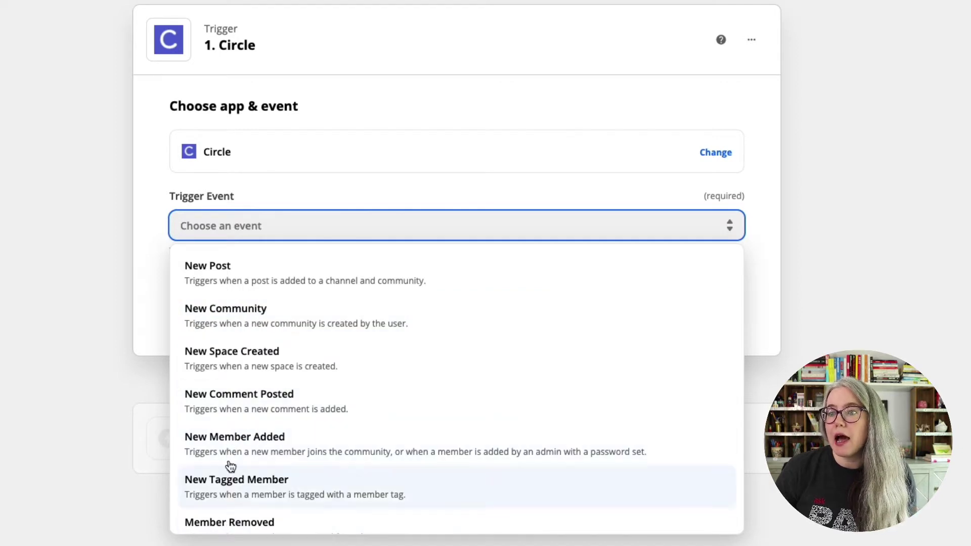
scroll(233, 443, "down", 1)
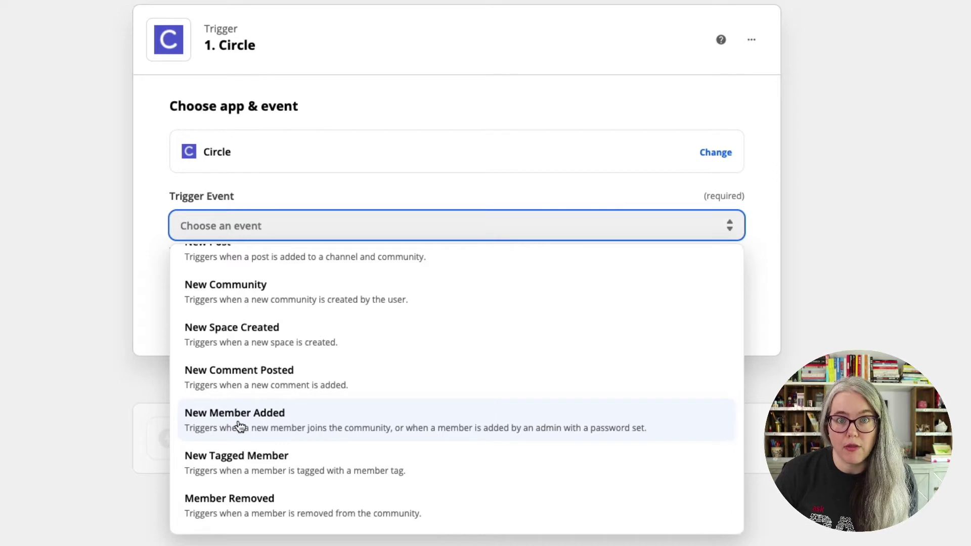
left_click(240, 427)
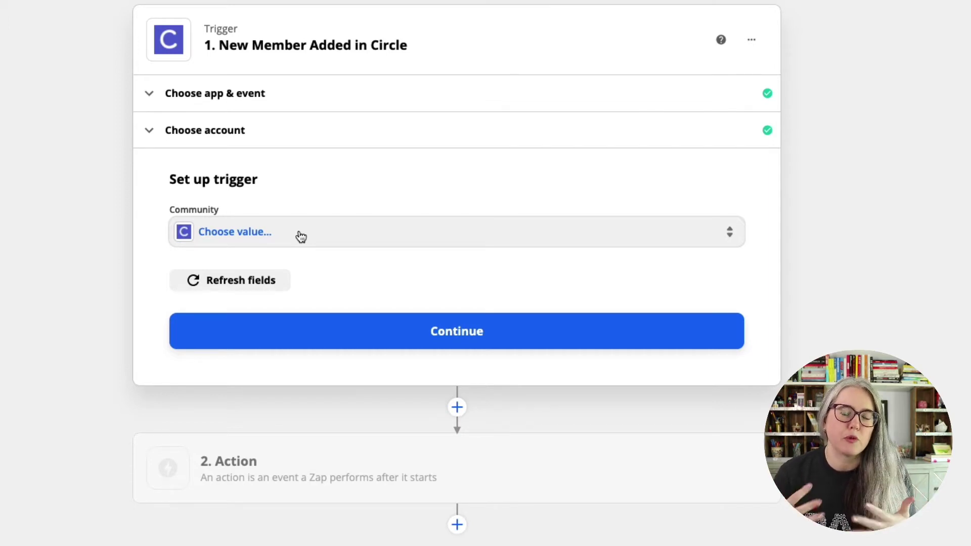
Step: Choose SPI Academy as the trigger's community and continue to the trigger test
left_click(301, 236)
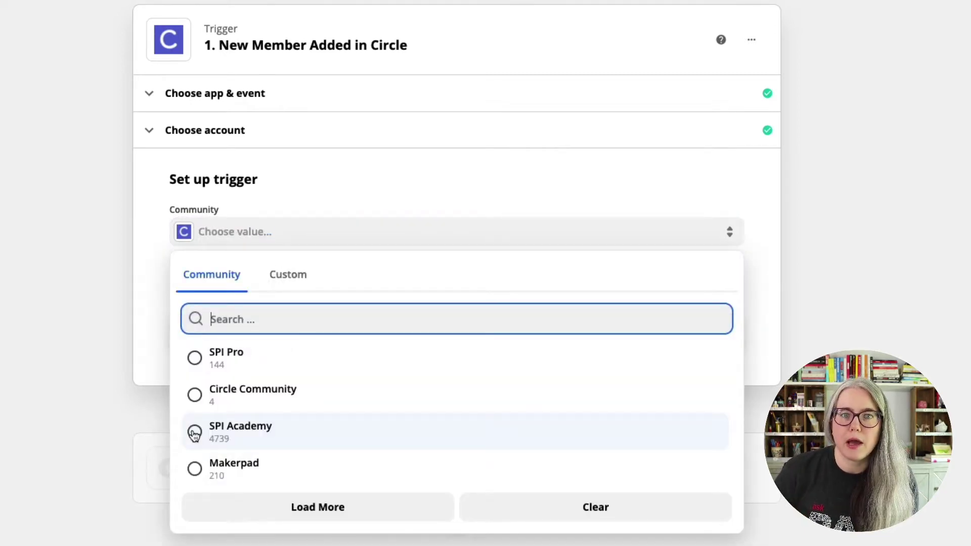
left_click(194, 433)
left_click(456, 348)
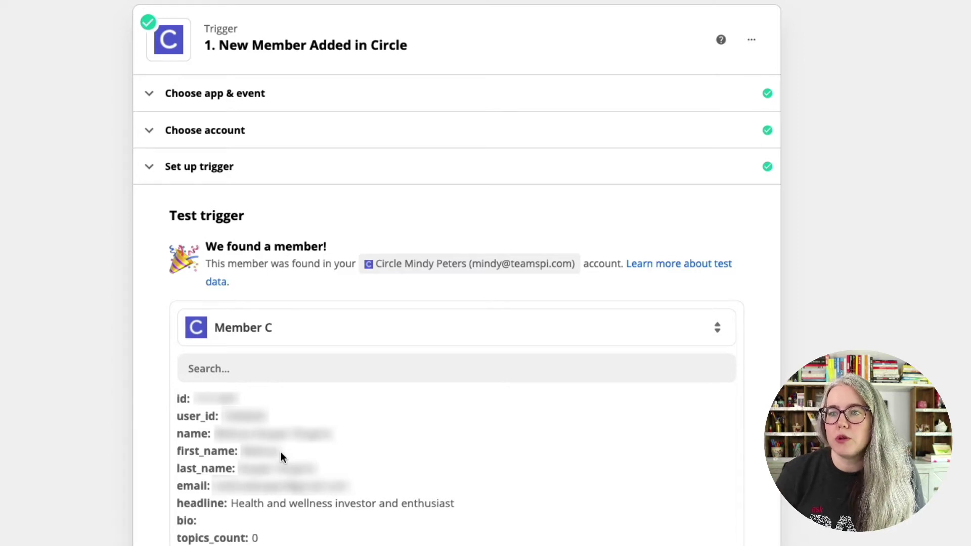
Step: Add Slack as the action app with Send Channel Message as the action event
scroll(322, 483, "down", 5)
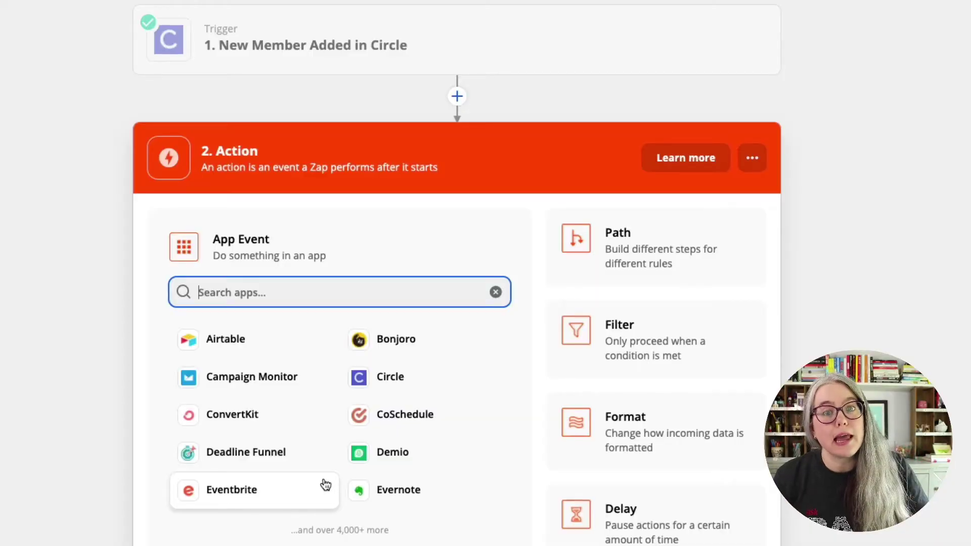
type("sl")
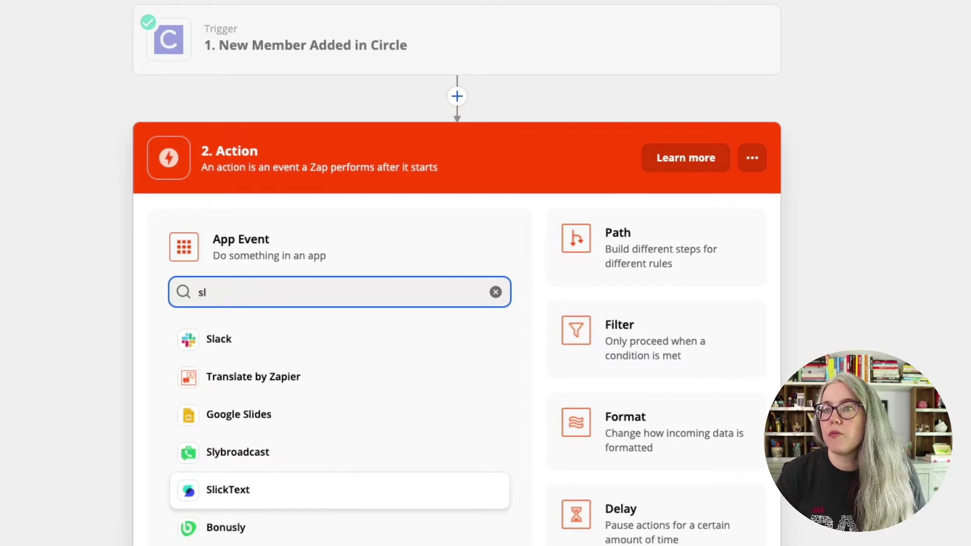
left_click(217, 339)
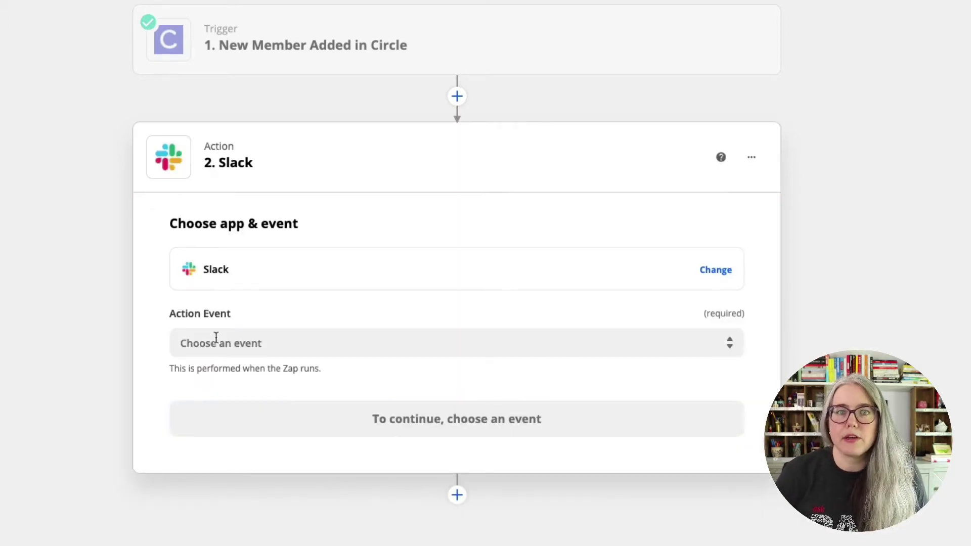
left_click(216, 337)
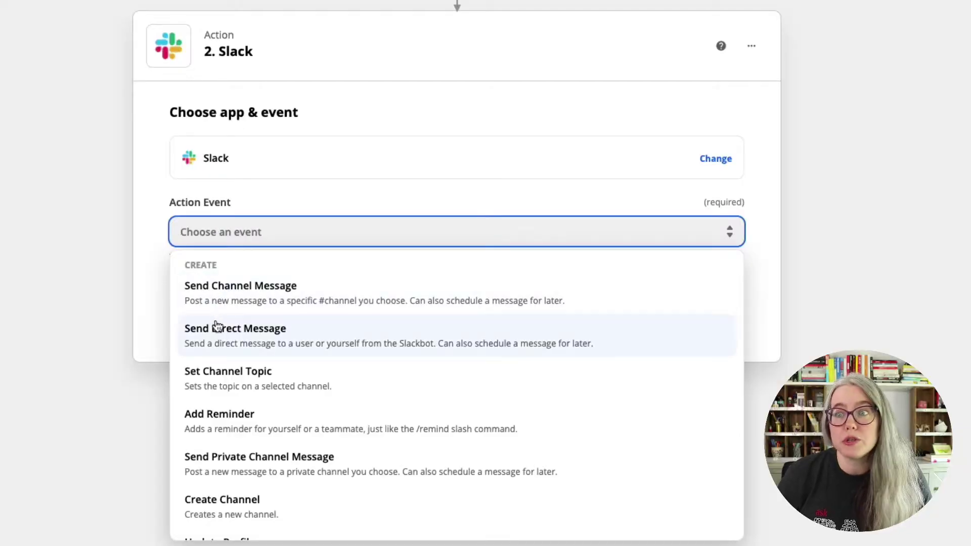
left_click(235, 286)
left_click(456, 313)
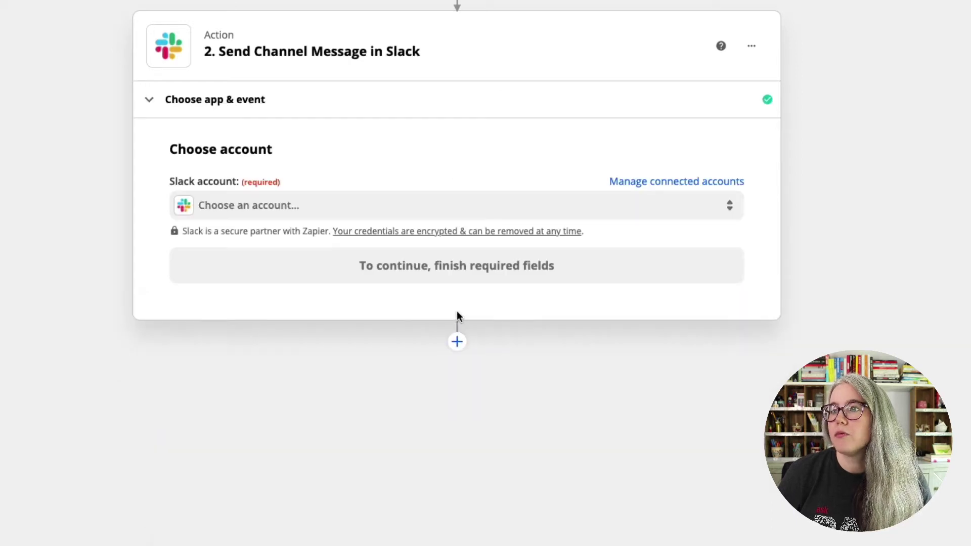
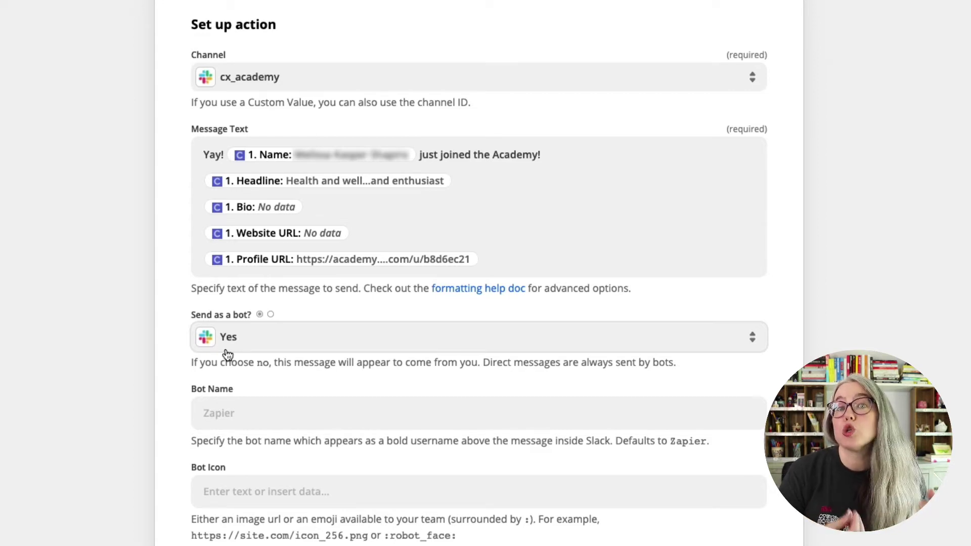
Step: Set the Slack message's bot name to "Welcome Bot" and its bot icon to :wave:
left_click(239, 420)
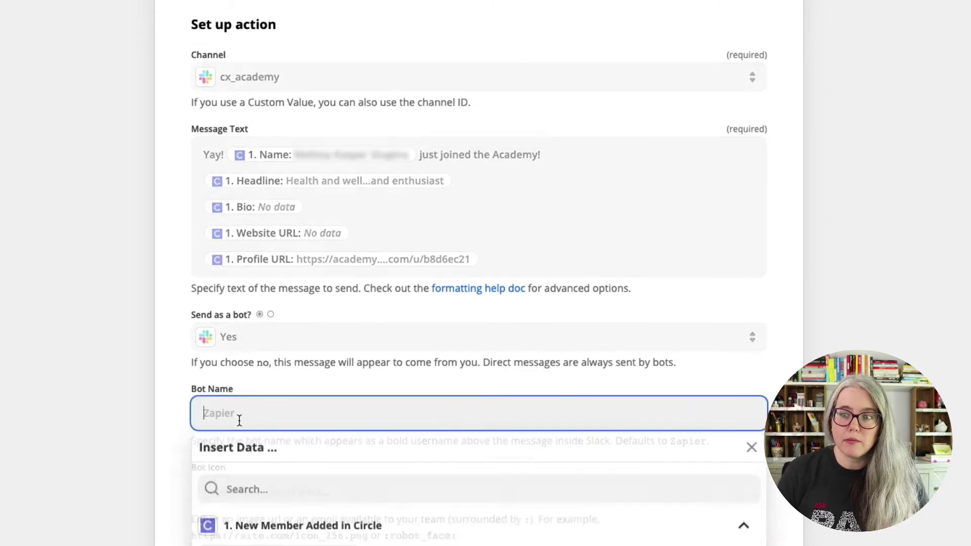
type("Welcome Bot")
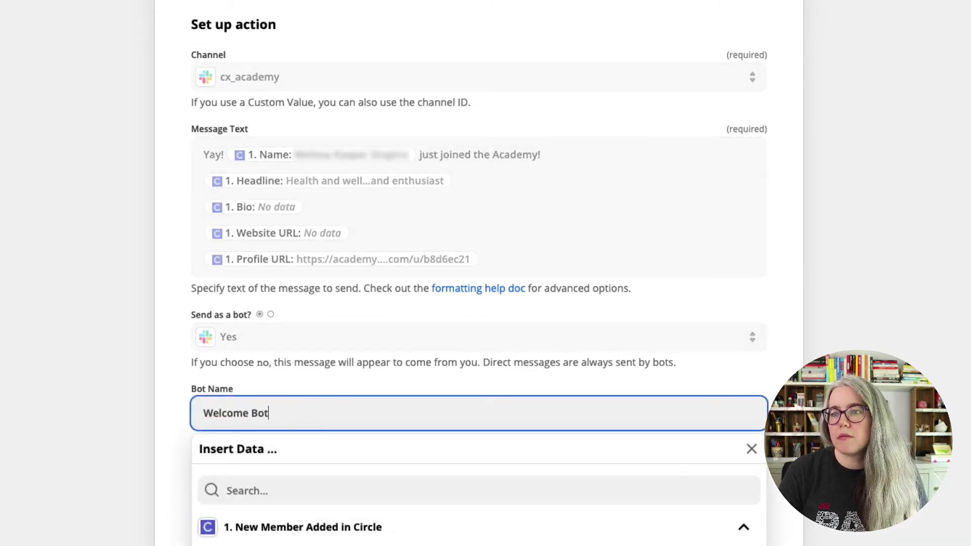
key("Tab")
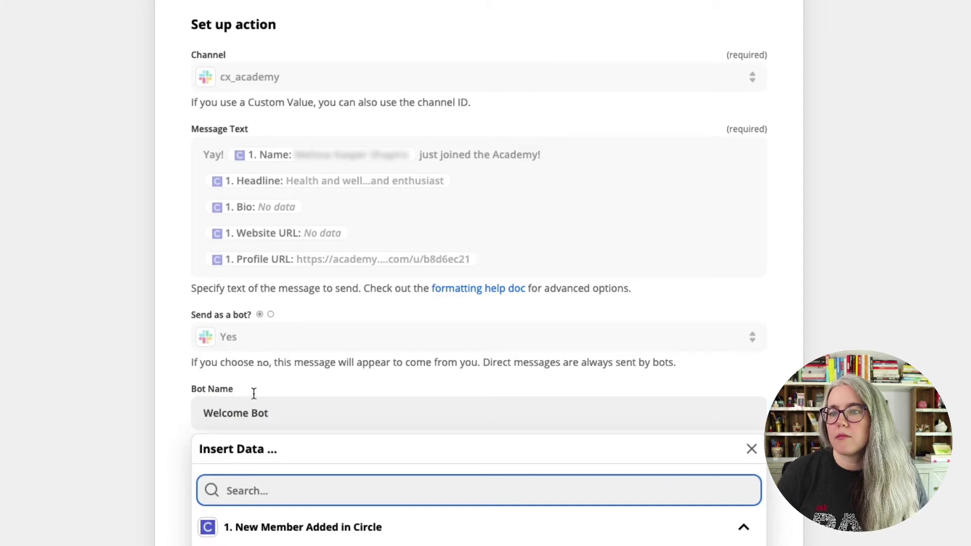
left_click(181, 385)
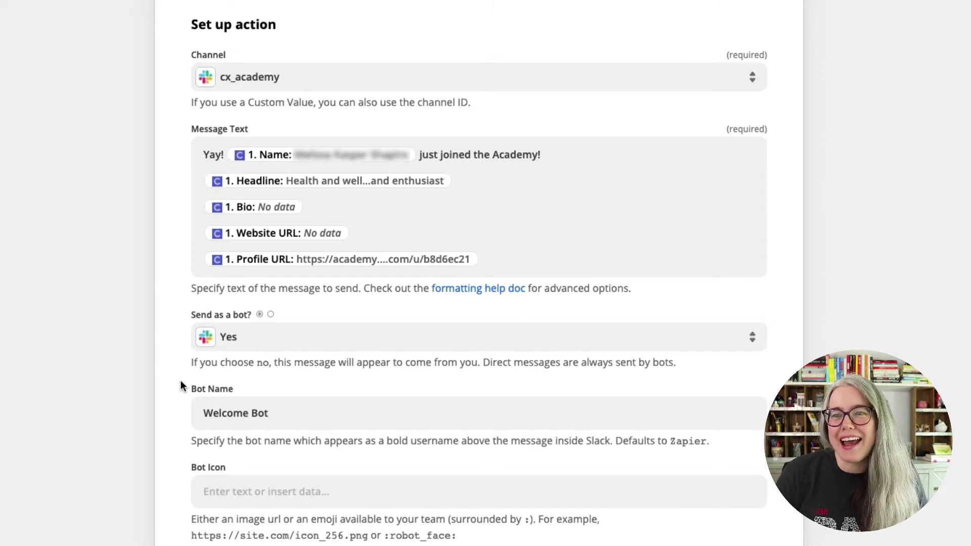
left_click(252, 497)
type(":wave:")
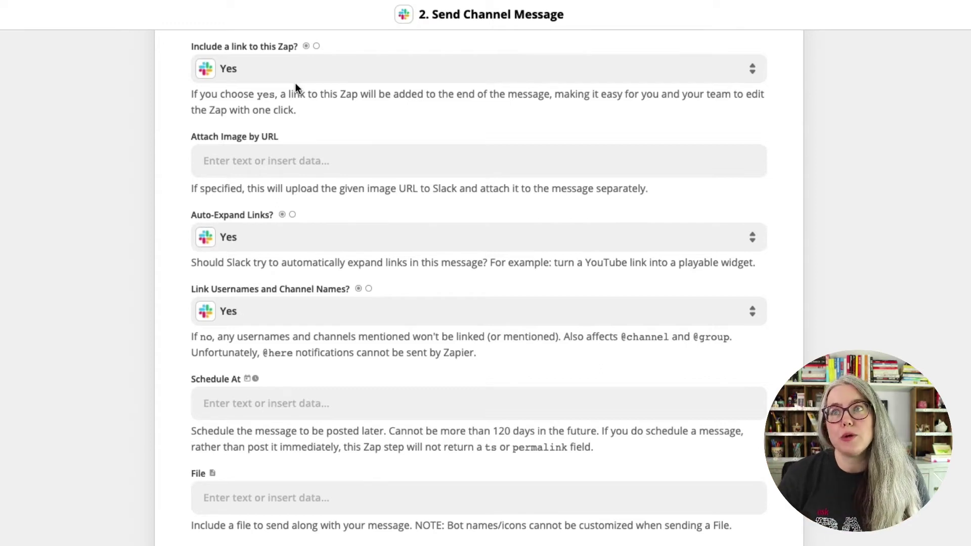
Step: Set both the link to this Zap and auto-expanding of links to No for the Slack message
left_click(286, 76)
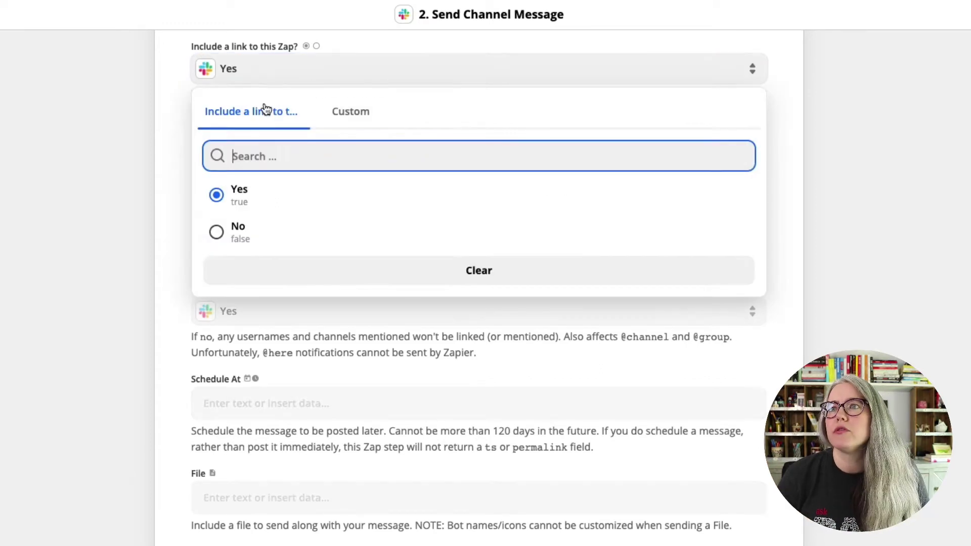
left_click(216, 234)
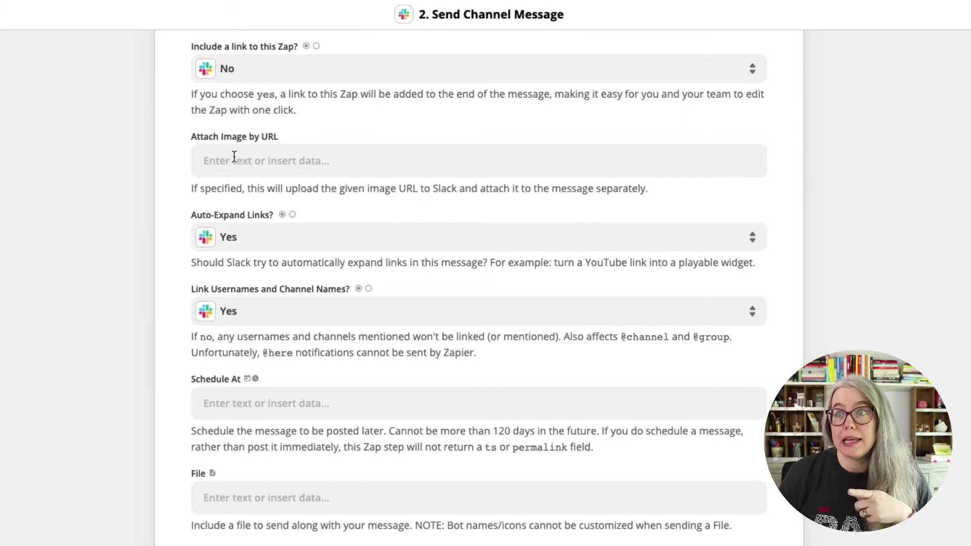
left_click(245, 249)
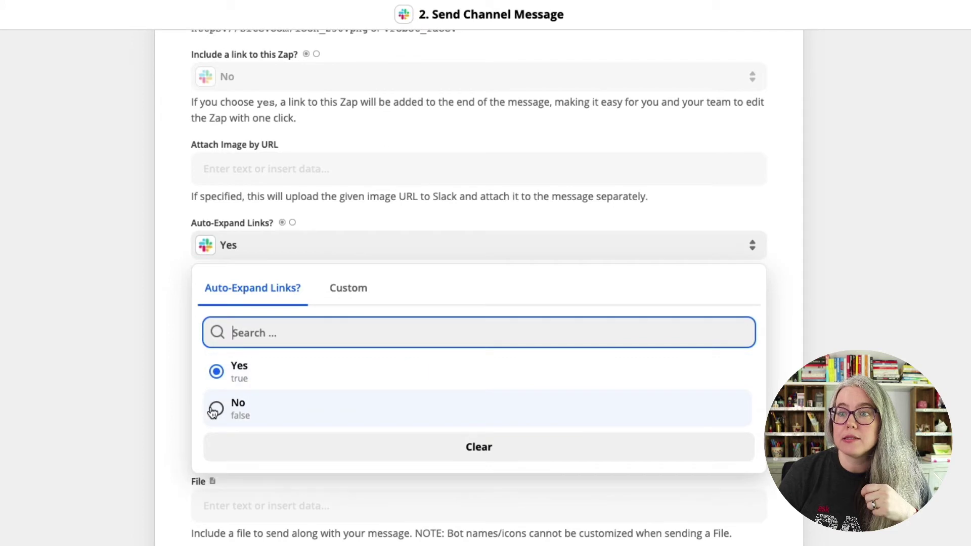
left_click(214, 406)
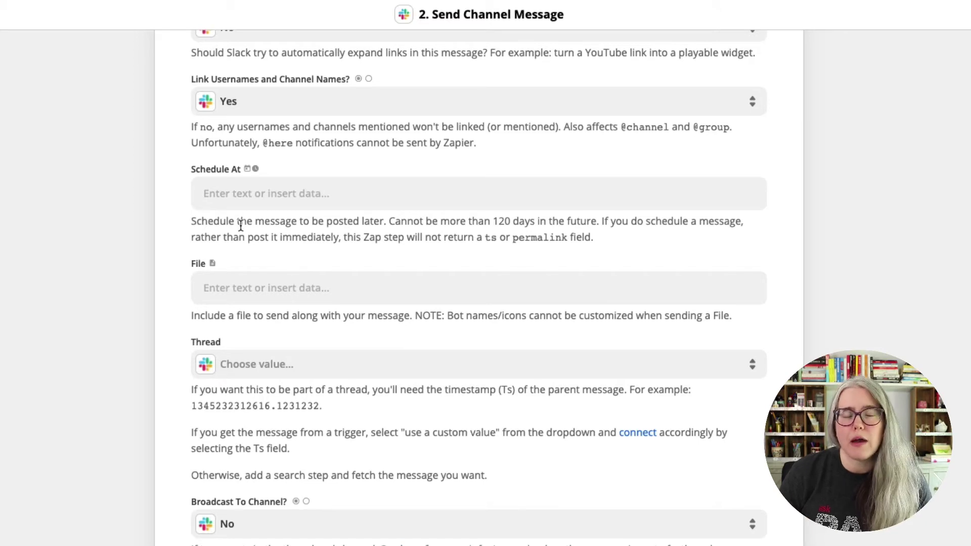
Step: Finish the action setup, test the Slack channel message, and turn on the Zap, dismissing the offer to share a copy
scroll(238, 223, "up", 1)
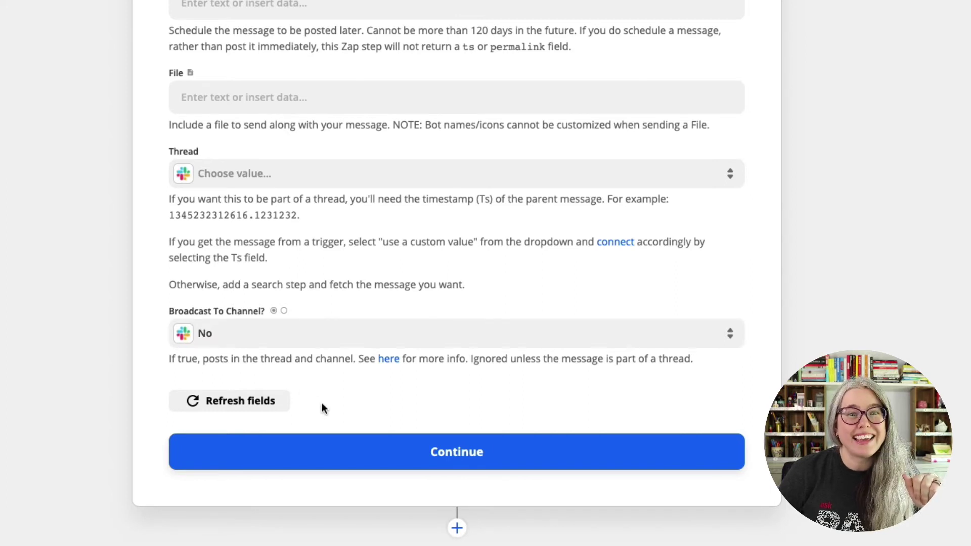
left_click(433, 462)
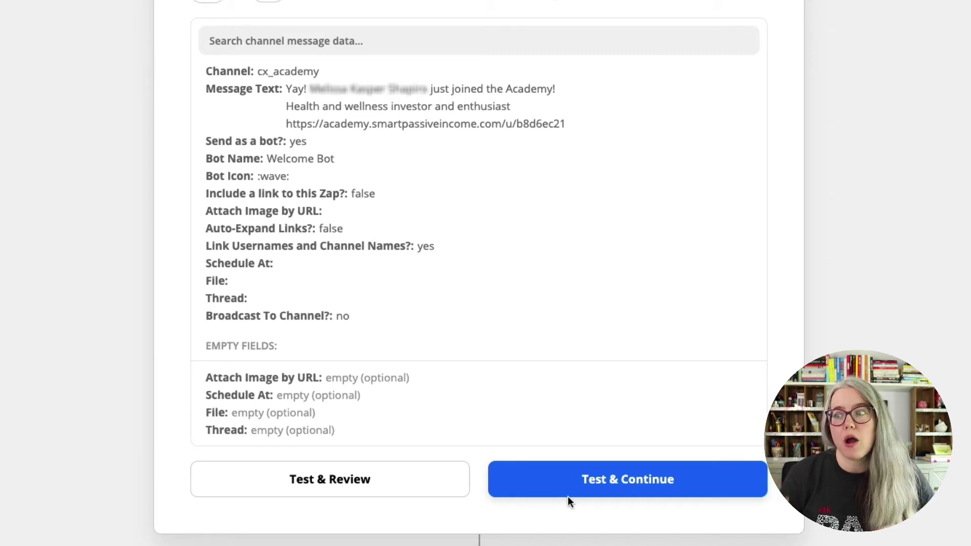
left_click(436, 479)
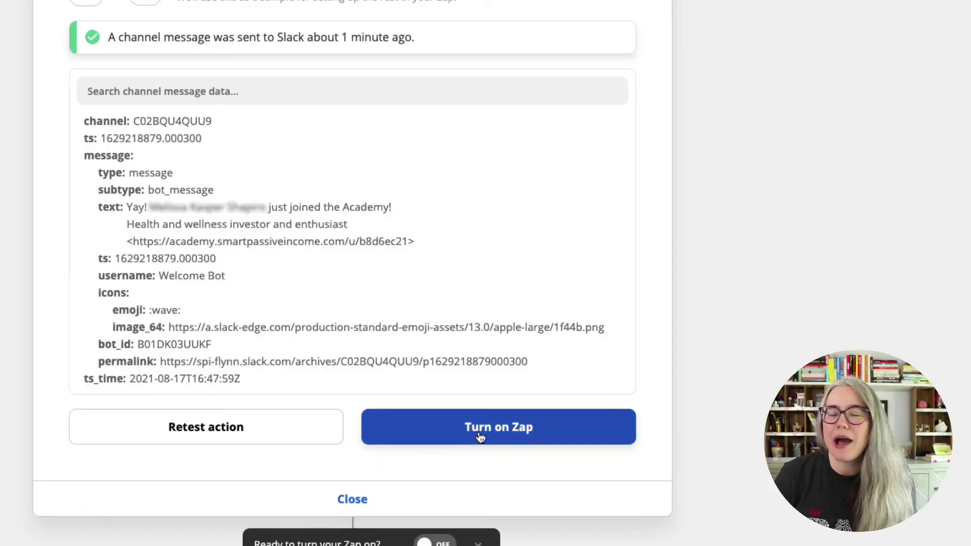
left_click(480, 436)
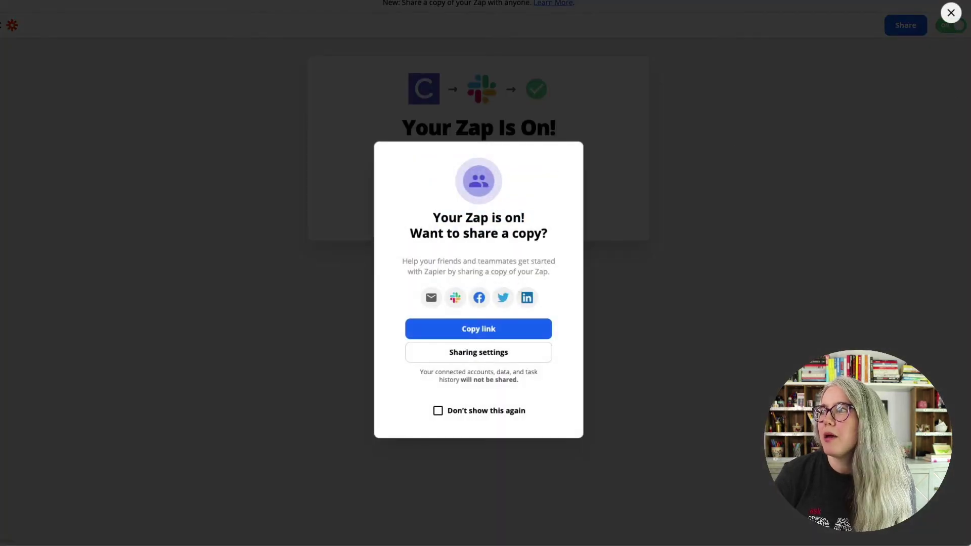
left_click(951, 13)
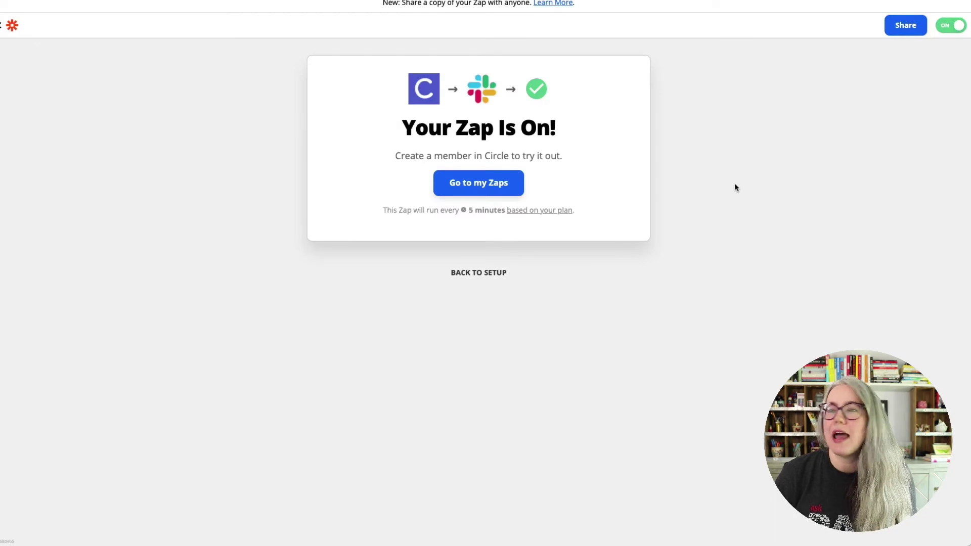